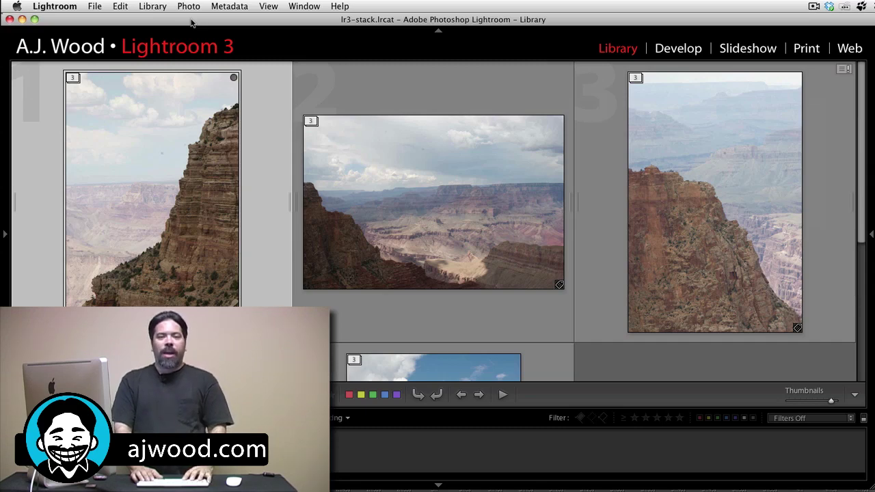
Step: Expand and collapse the stack of the first cliff photo, and show the side panels around the thumbnail grid
{"action": "key", "text": "s"}
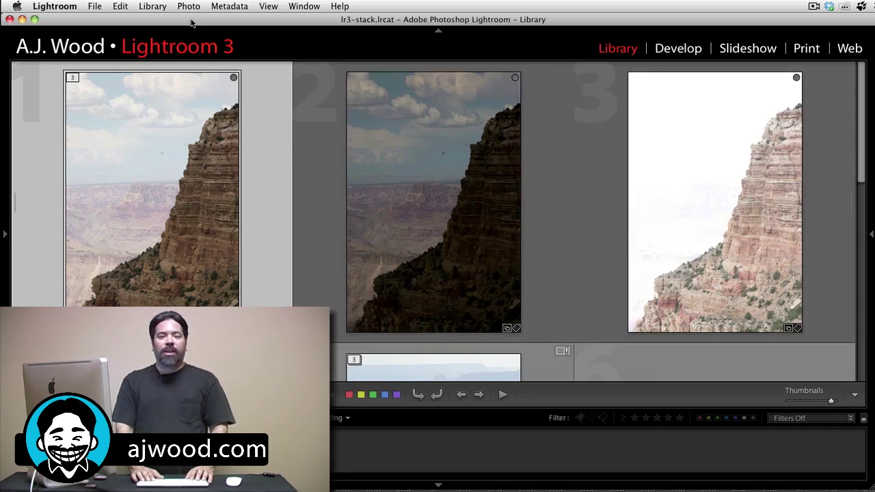
{"action": "key", "text": "s"}
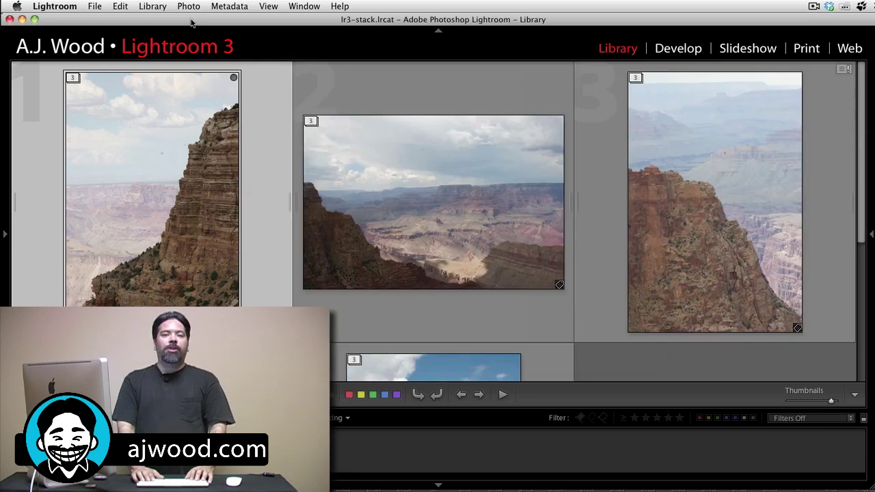
{"action": "key", "text": "Tab"}
{"action": "key", "text": "e"}
{"action": "key", "text": "g"}
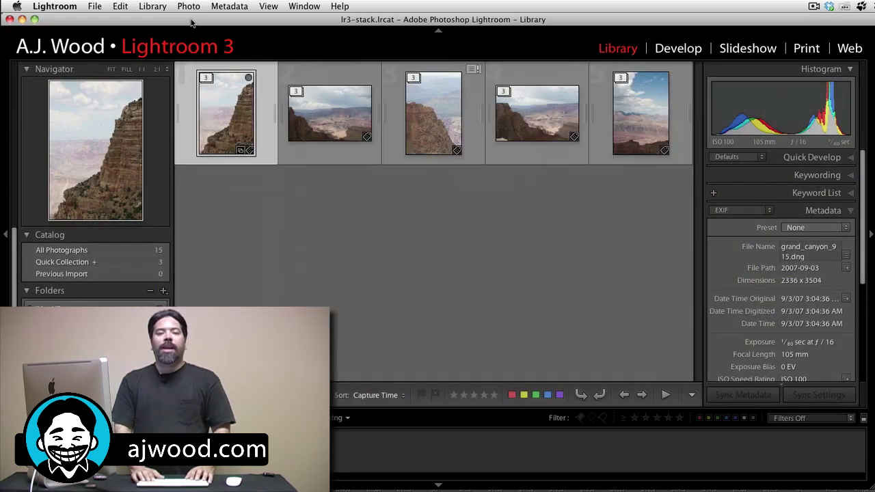
Step: Expand the first stack, unstack all stacks in the Photos folder, and clear the selection
{"action": "key", "text": "s"}
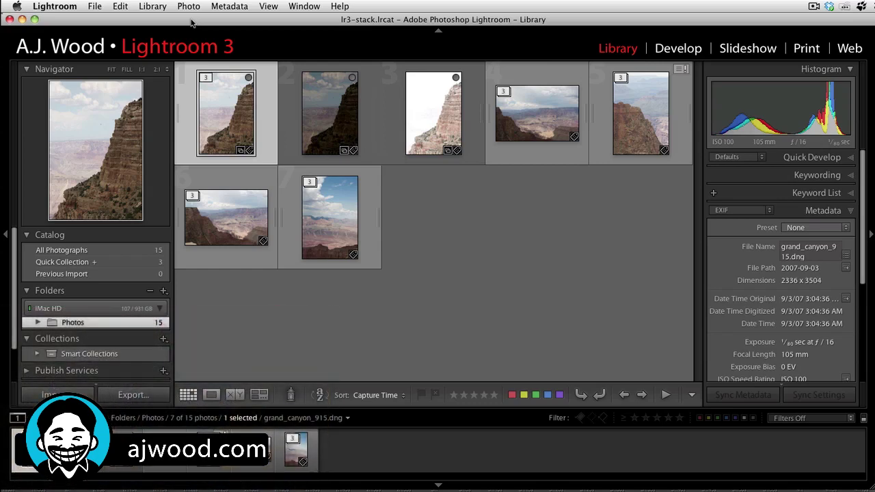
{"action": "key", "text": "super+a"}
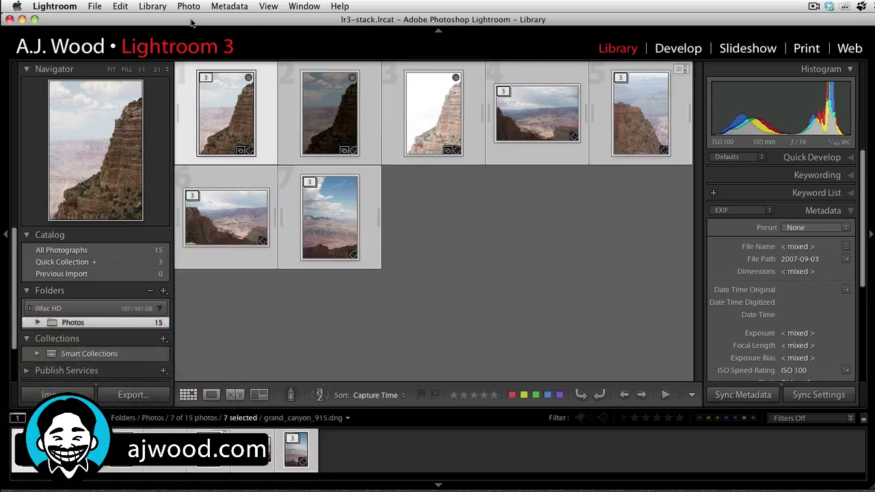
{"action": "key", "text": "s"}
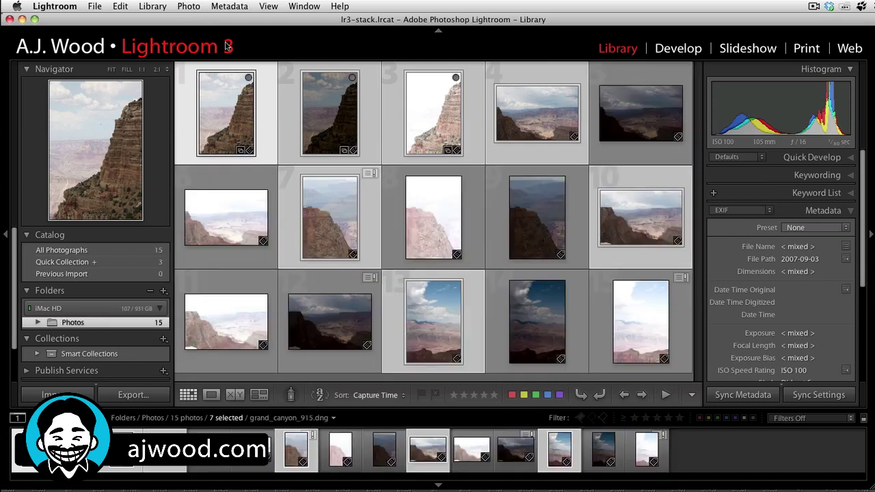
{"action": "key", "text": "super+d"}
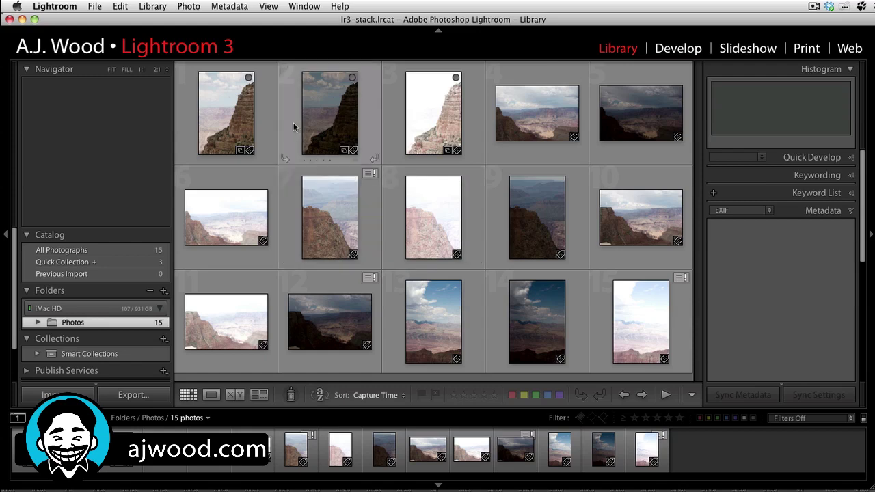
Step: Group the first three cliff photos into a stack and unstack them again
{"action": "left_click", "coordinate": [233, 106]}
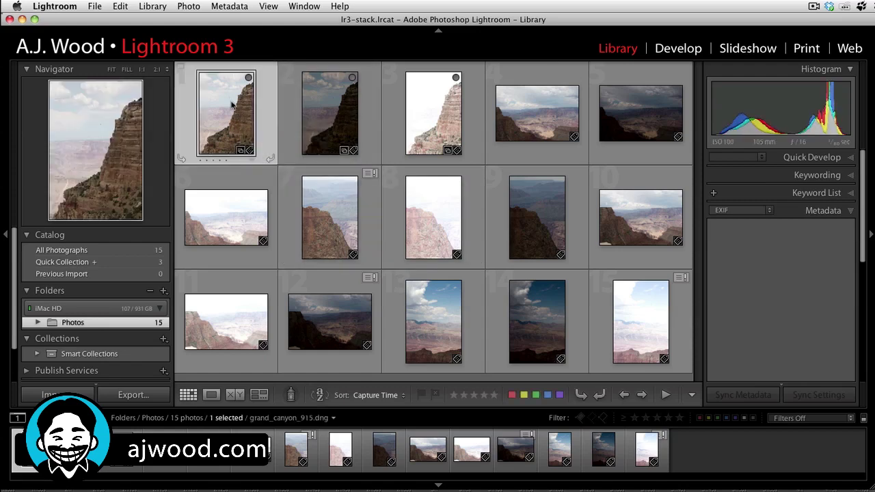
{"action": "left_click", "coordinate": [423, 111], "text": "shift"}
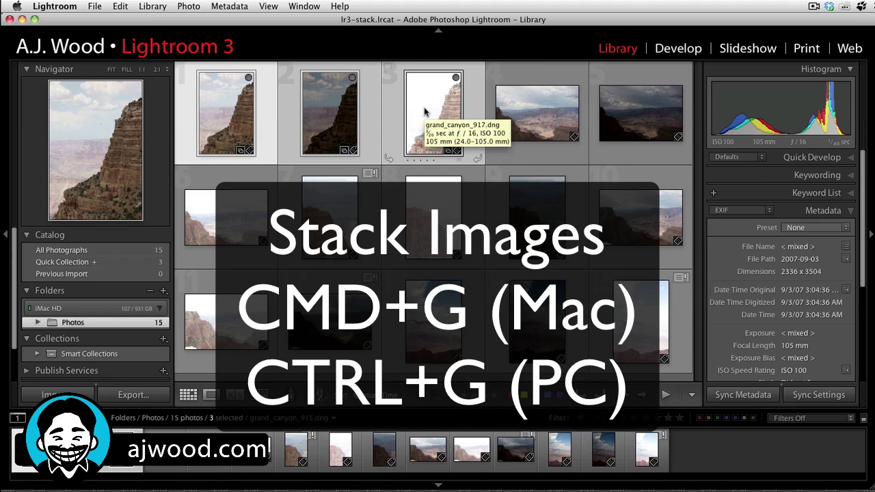
{"action": "key", "text": "super+g"}
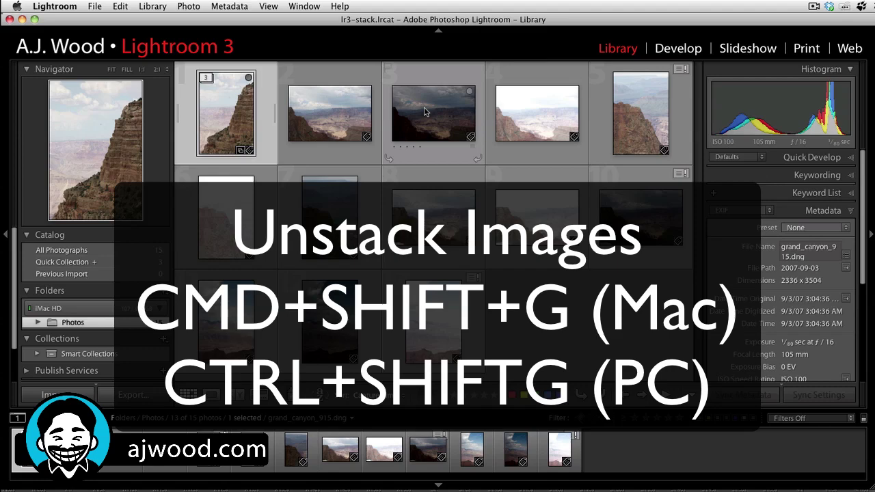
{"action": "key", "text": "super+shift+g"}
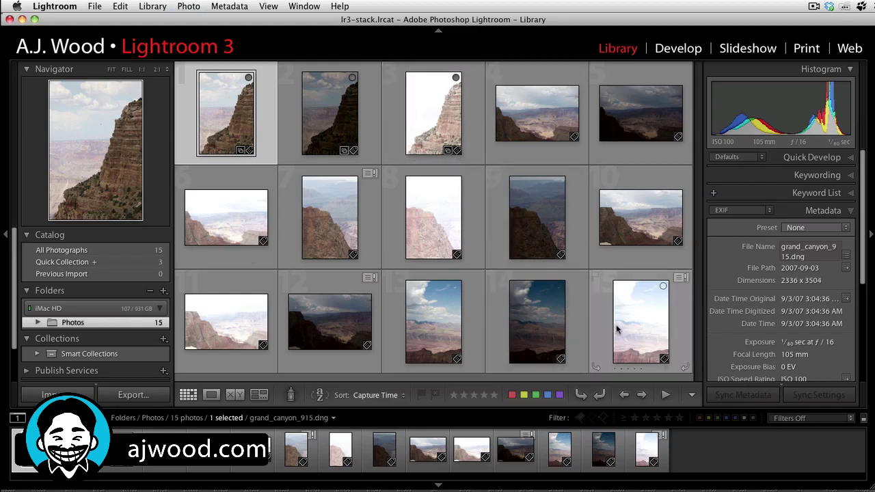
Step: Group all photos in the folder into one single stack
{"action": "key", "text": "super+a"}
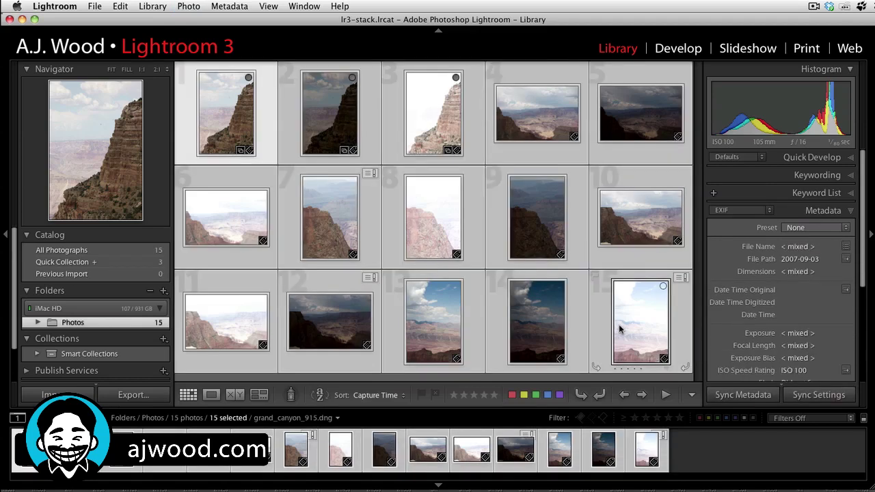
{"action": "left_click", "coordinate": [185, 7]}
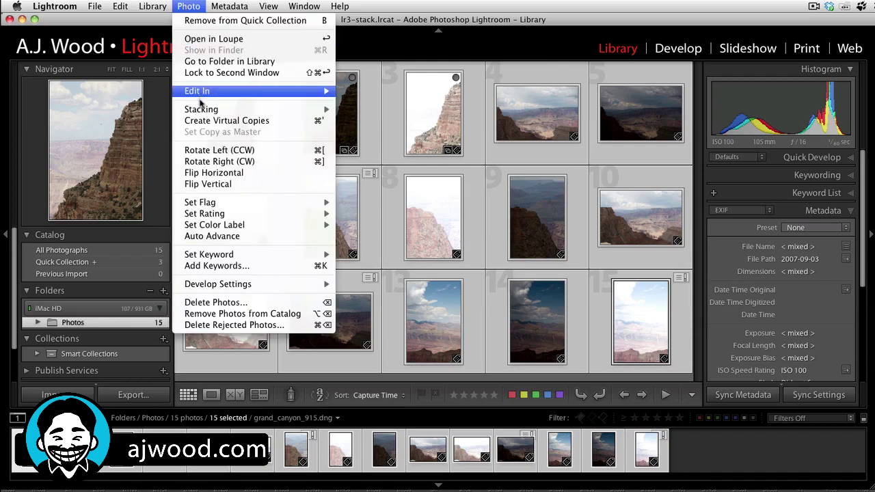
{"action": "mouse_move", "coordinate": [201, 111]}
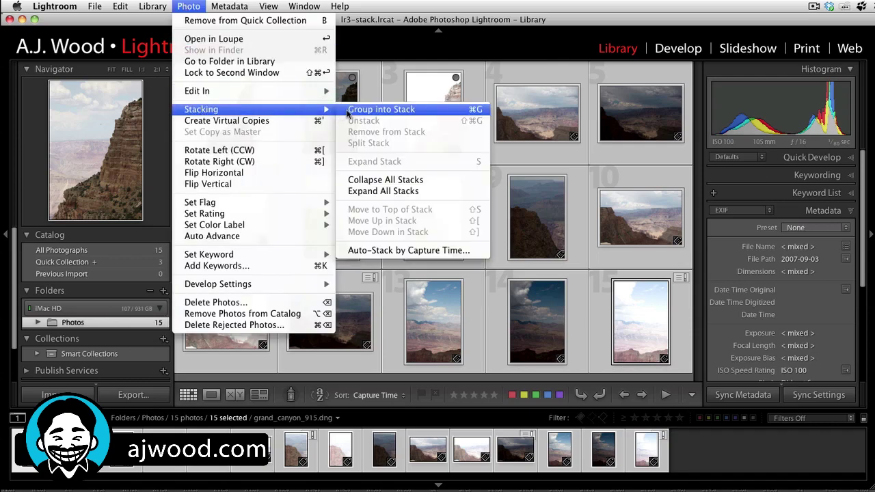
{"action": "left_click", "coordinate": [349, 111]}
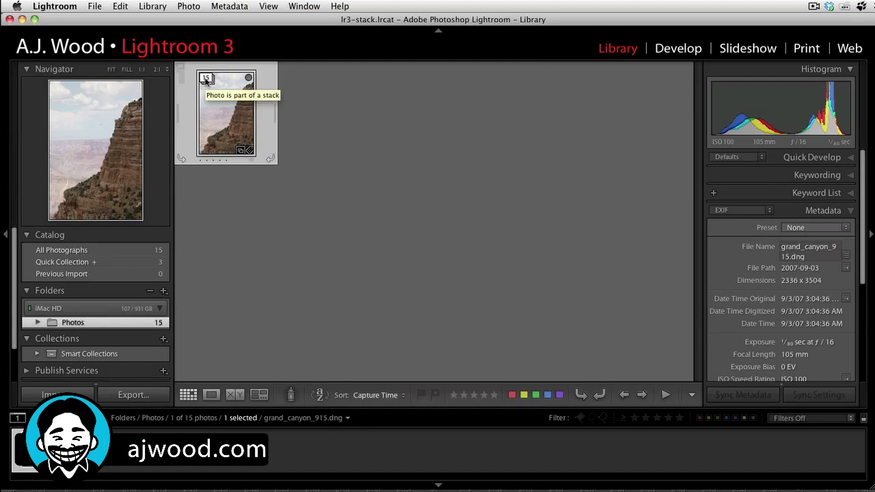
Step: Expand and collapse the single stack twice to view the photos it contains
{"action": "left_click", "coordinate": [207, 79]}
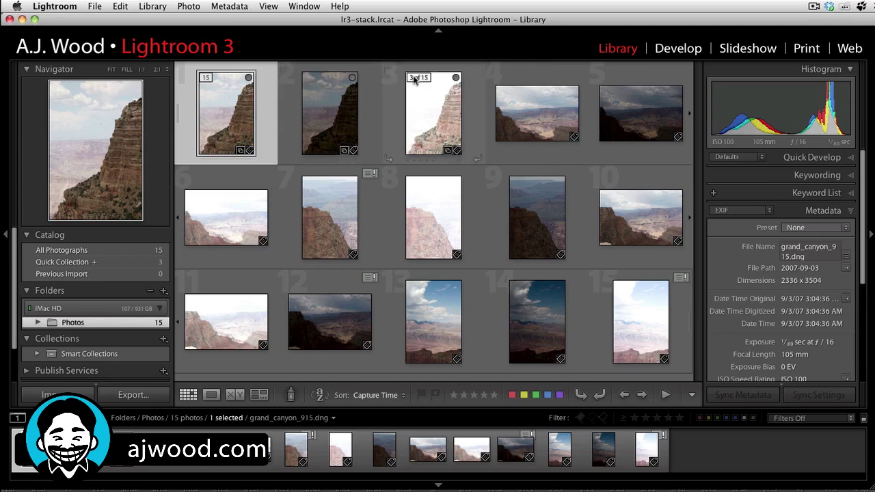
{"action": "left_click", "coordinate": [212, 77]}
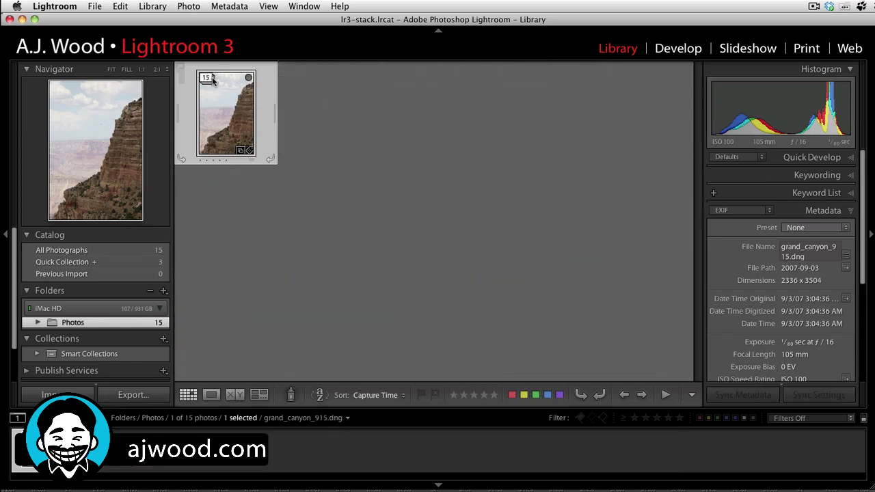
{"action": "key", "text": "s"}
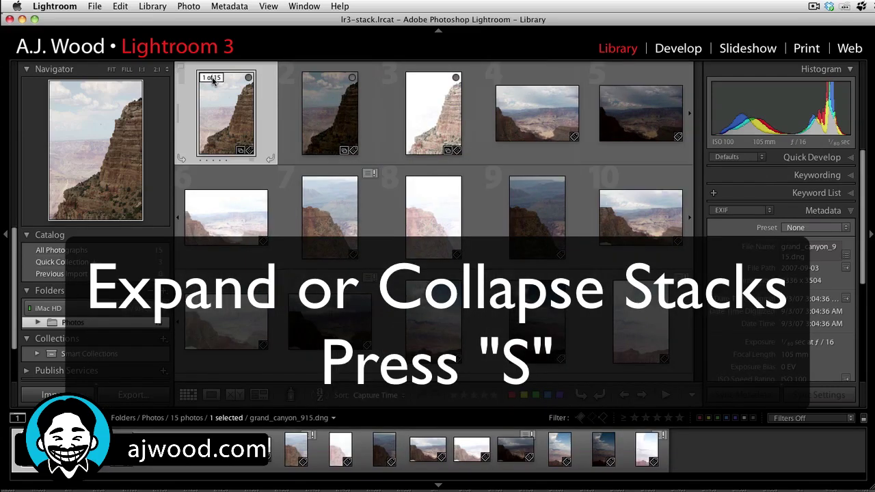
{"action": "key", "text": "s"}
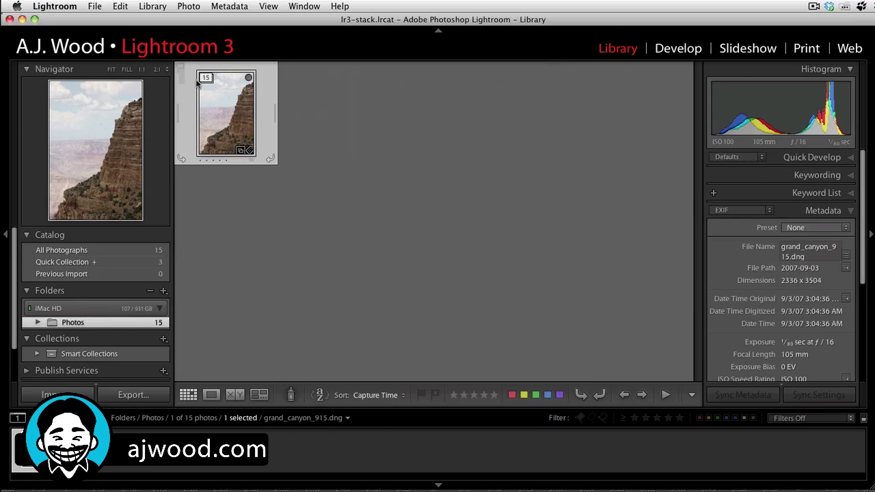
Step: Unstack the single stack that holds all the photos
{"action": "right_click", "coordinate": [202, 80]}
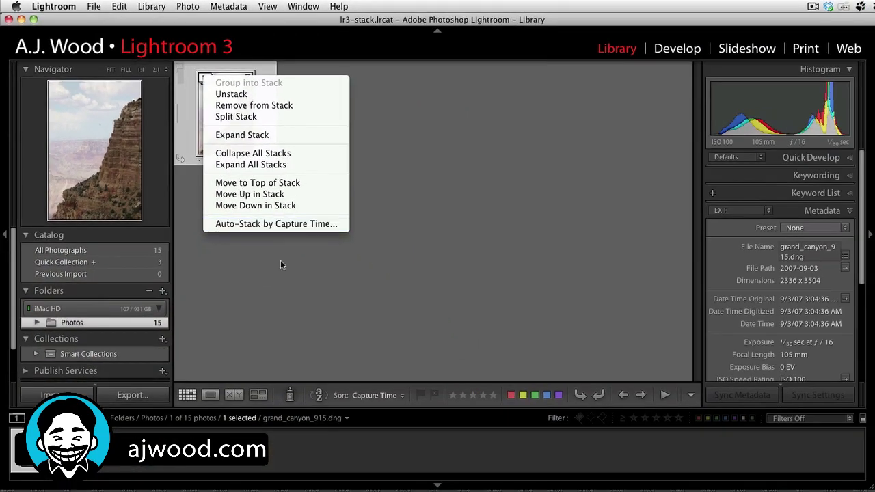
{"action": "left_click", "coordinate": [246, 94]}
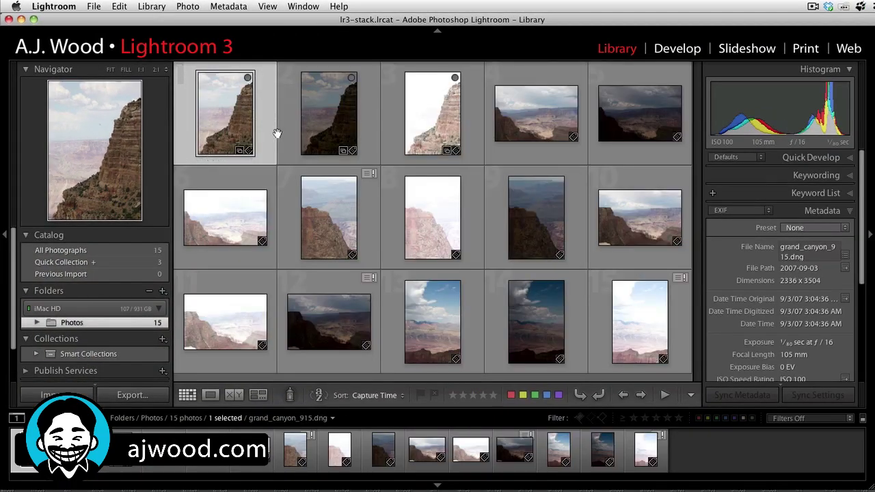
Step: Auto-stack the folder's photos by capture time with 0:00:10 between stacks
{"action": "left_click", "coordinate": [322, 107]}
{"action": "left_click", "coordinate": [230, 109]}
{"action": "left_click", "coordinate": [188, 6]}
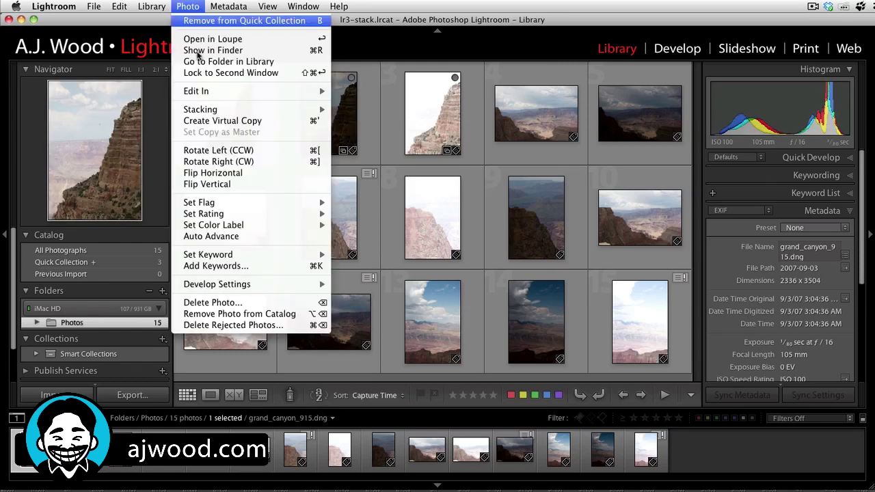
{"action": "left_click", "coordinate": [408, 26]}
{"action": "right_click", "coordinate": [220, 91]}
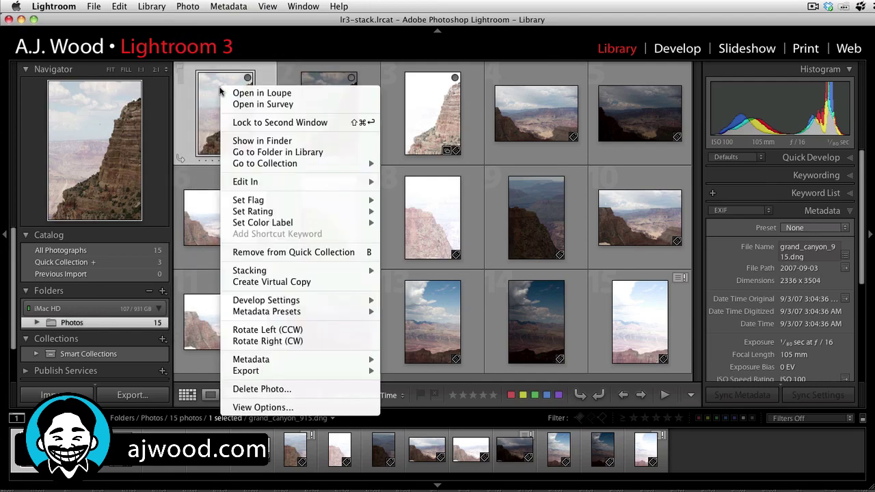
{"action": "mouse_move", "coordinate": [281, 274]}
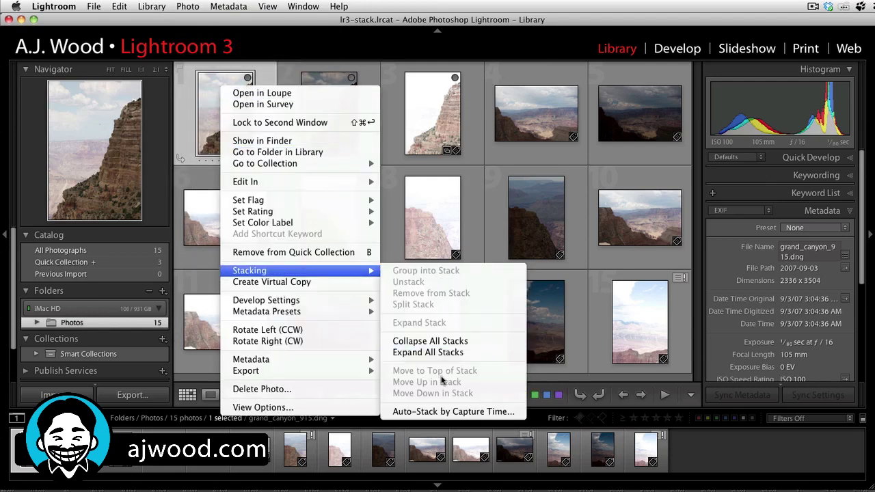
{"action": "left_click", "coordinate": [440, 414]}
{"action": "left_click_drag", "start_coordinate": [189, 142], "coordinate": [449, 142]}
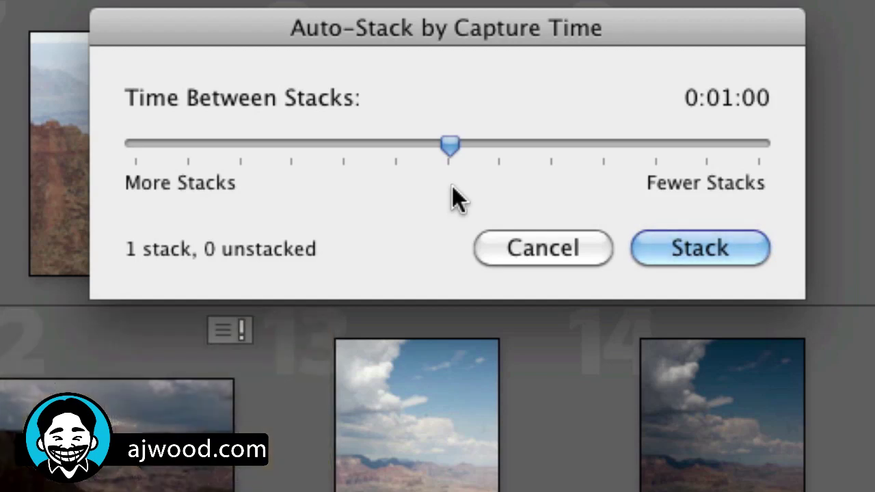
{"action": "left_click_drag", "start_coordinate": [452, 148], "coordinate": [191, 146]}
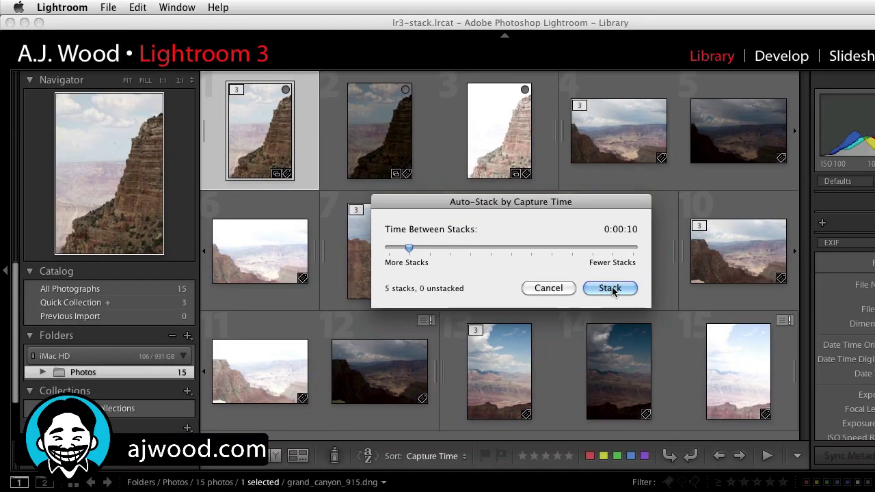
{"action": "left_click", "coordinate": [610, 288]}
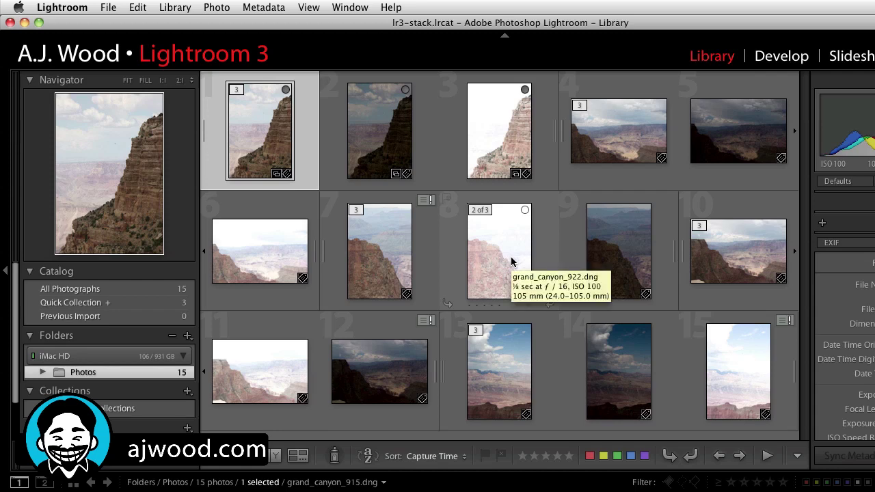
Step: Collapse all stacks in the folder
{"action": "right_click", "coordinate": [277, 120]}
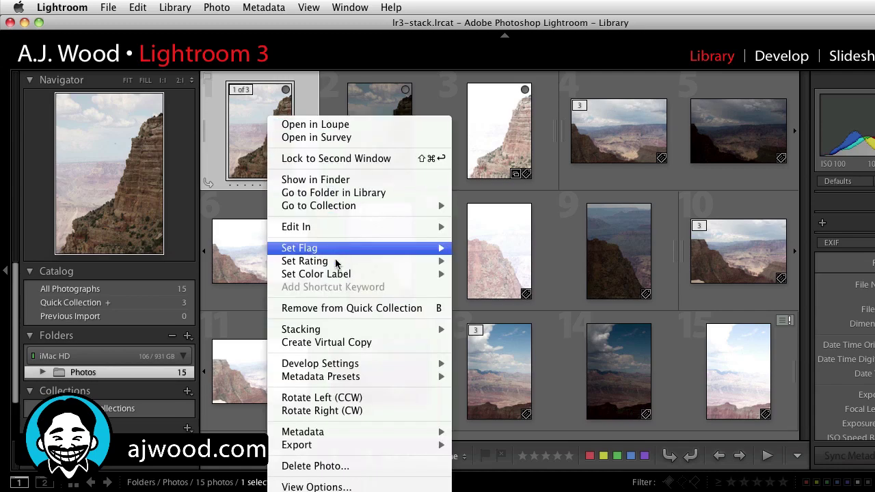
{"action": "mouse_move", "coordinate": [340, 331]}
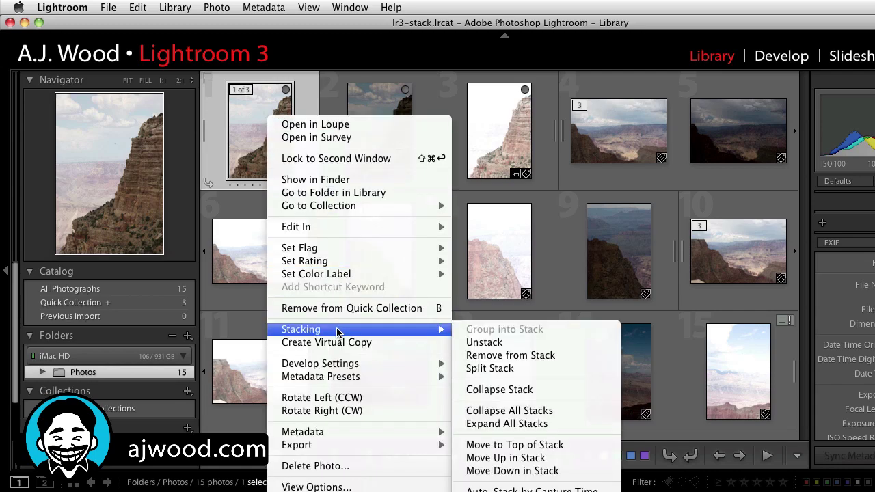
{"action": "left_click", "coordinate": [508, 415]}
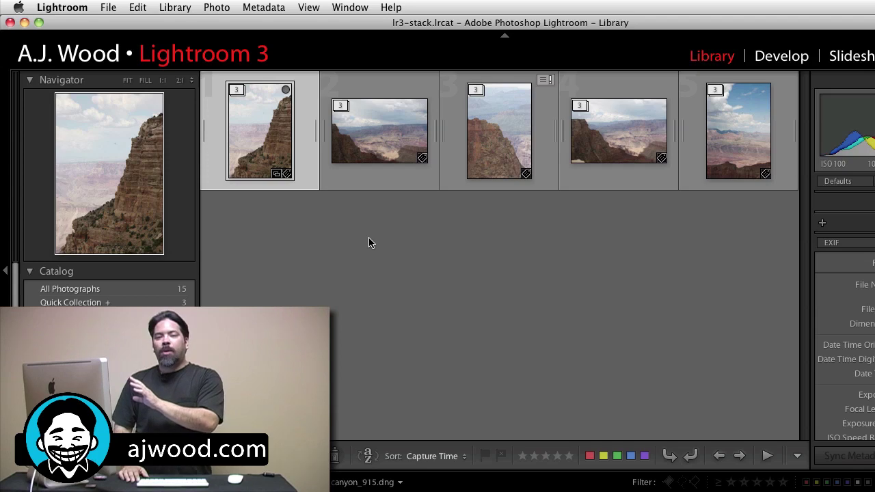
Step: Expand the first, second and last stacks individually to show their bracketed exposures
{"action": "left_click", "coordinate": [239, 96]}
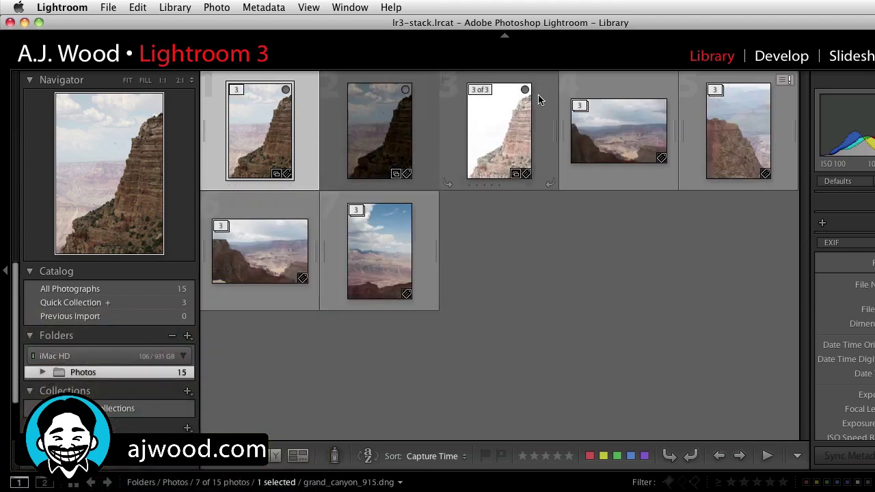
{"action": "left_click", "coordinate": [579, 110]}
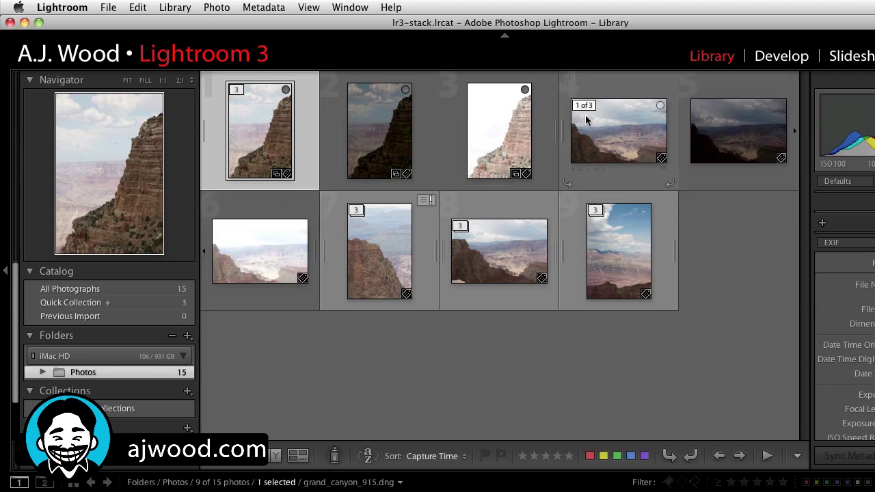
{"action": "left_click", "coordinate": [596, 213]}
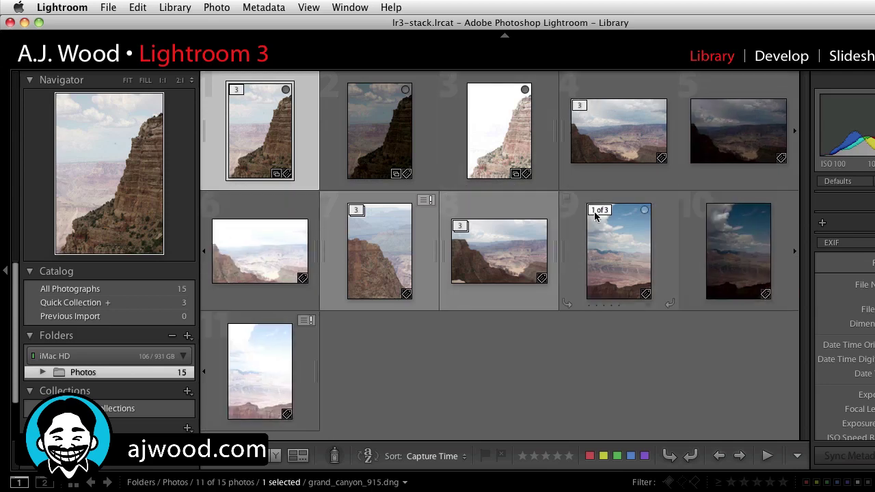